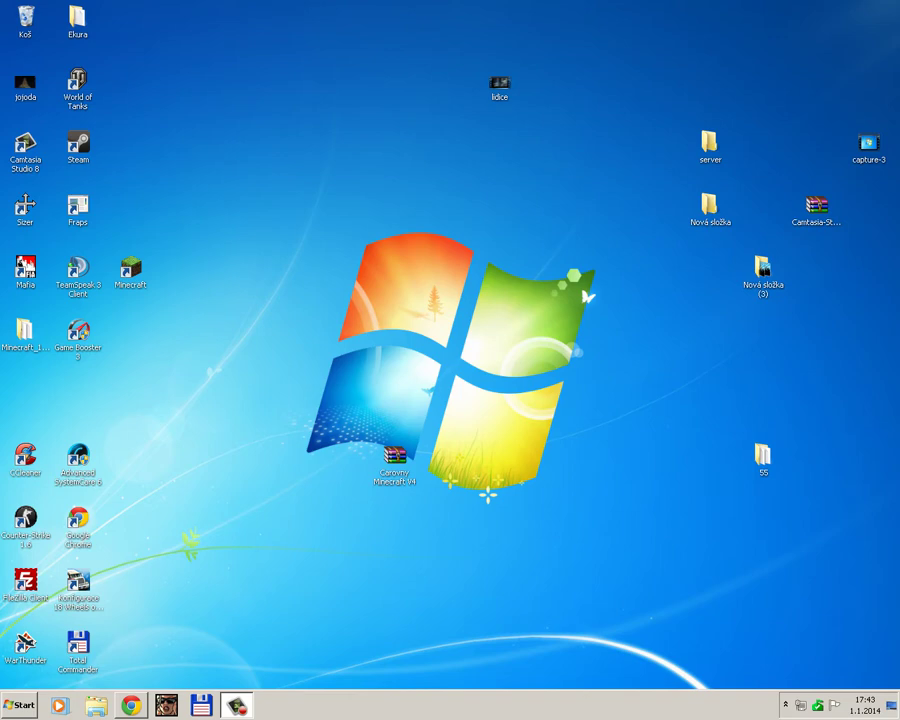
Check the progress of the Carovny Minecraft V4.zip upload on ulozto.cz in Chrome, and minimise the browser.
mouse_move(131, 705)
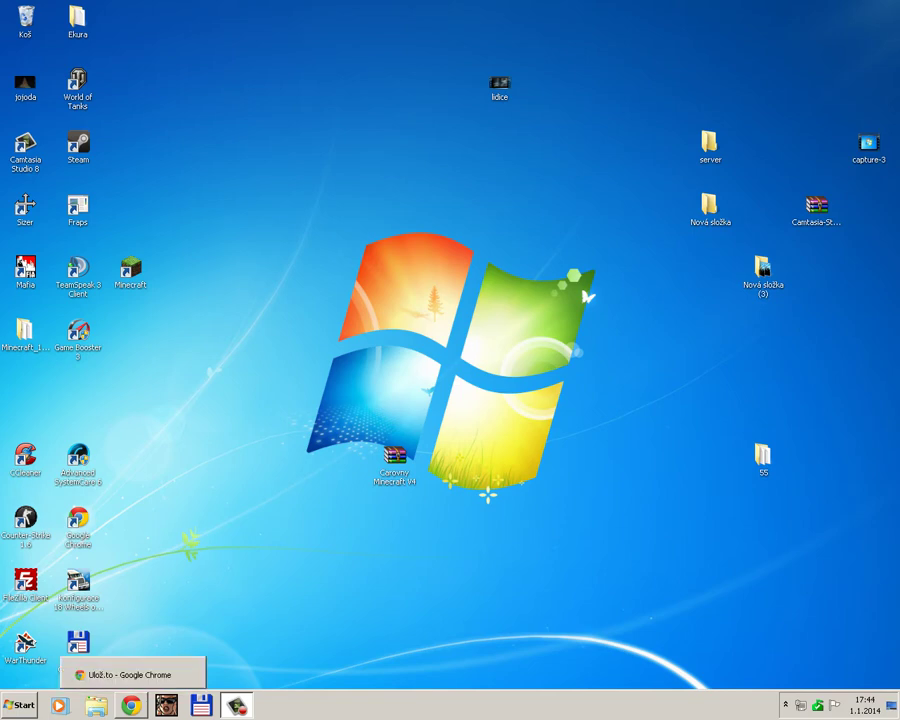
left_click(125, 674)
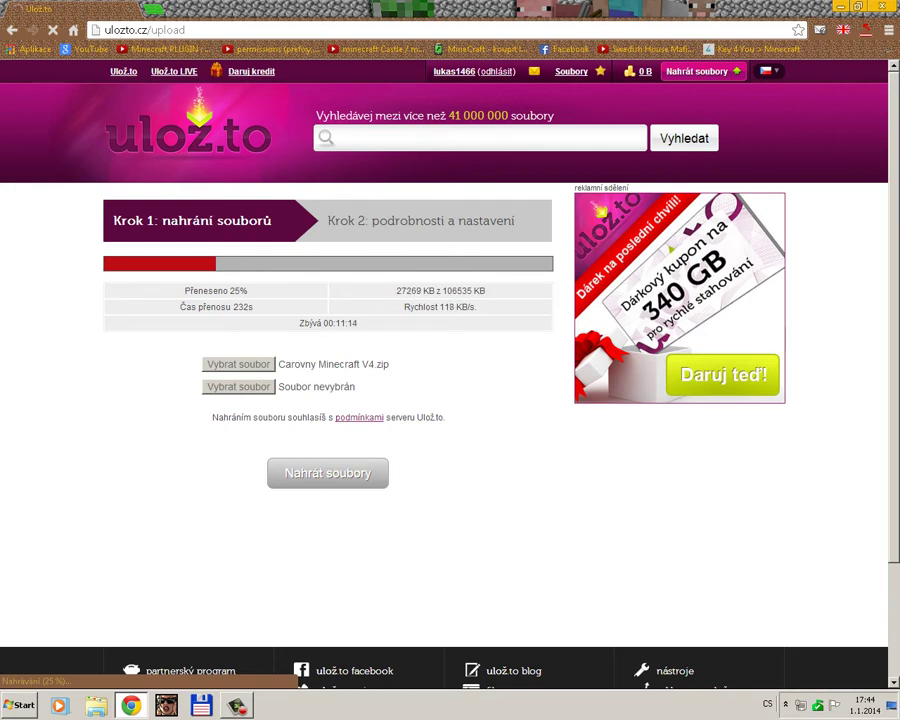
left_click(131, 705)
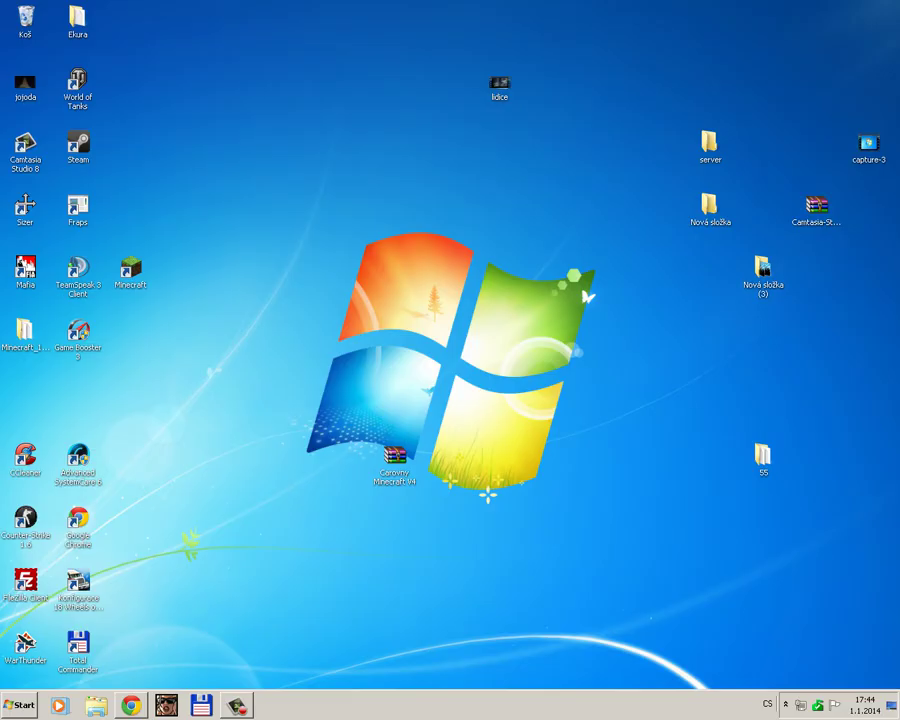
Open the Carovny Minecraft V4 archive from the desktop in WinRAR and dismiss the licence reminder.
left_click(395, 462)
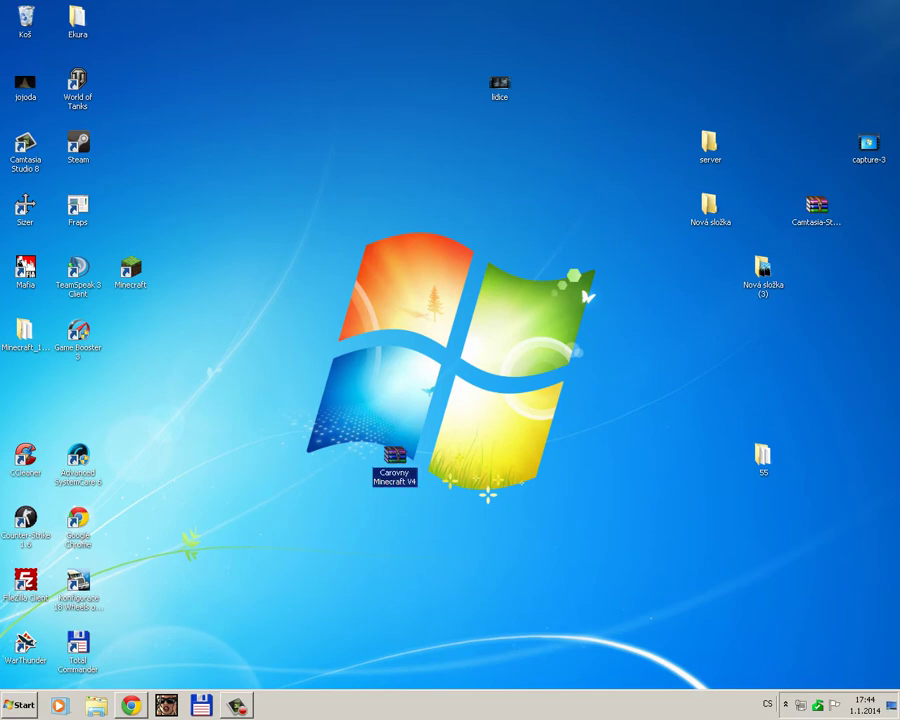
key("Return")
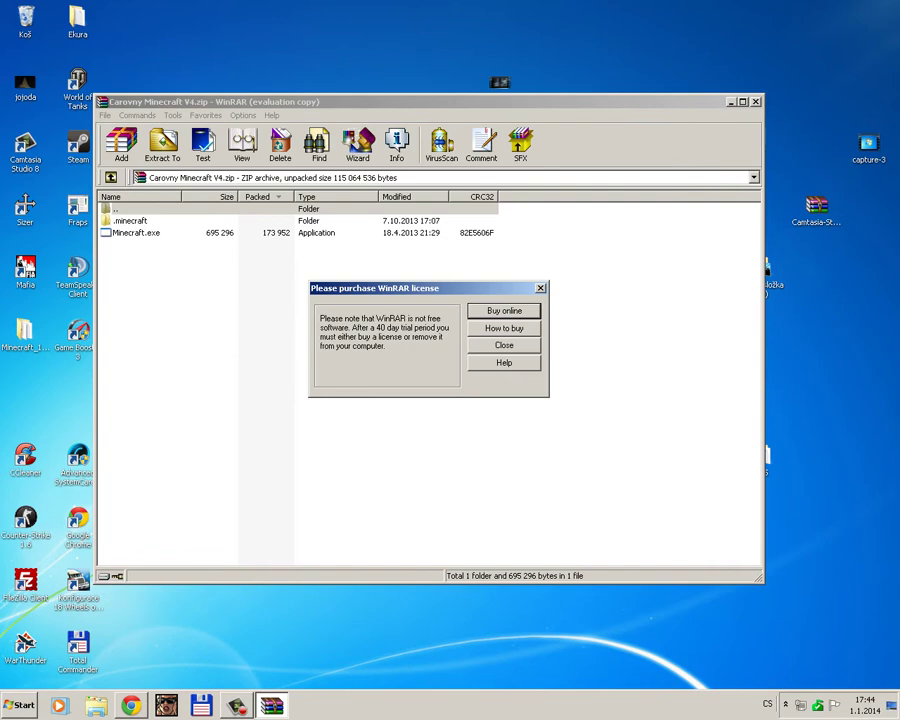
key("Escape")
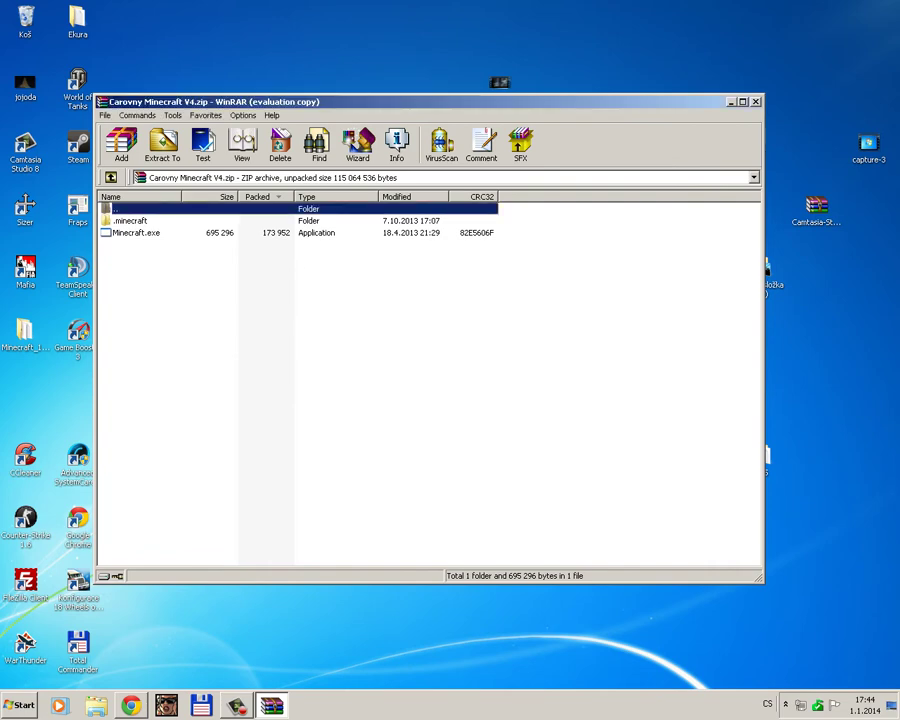
left_click_drag(233, 248, 219, 216)
left_click(222, 250)
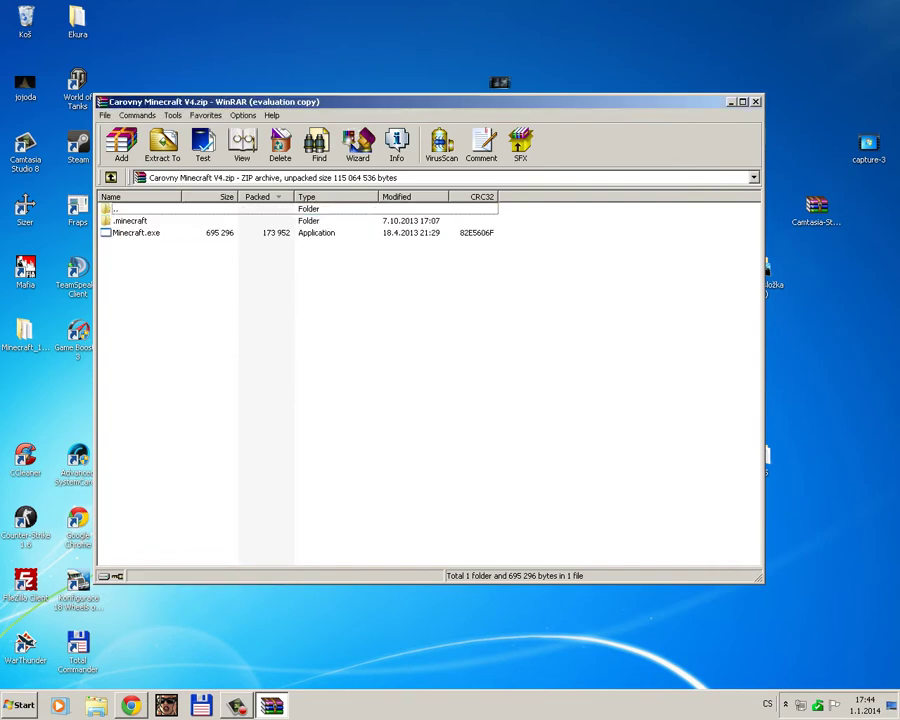
Open the %appdata% folder and move its existing .minecraft folder out to the desktop.
key("super")
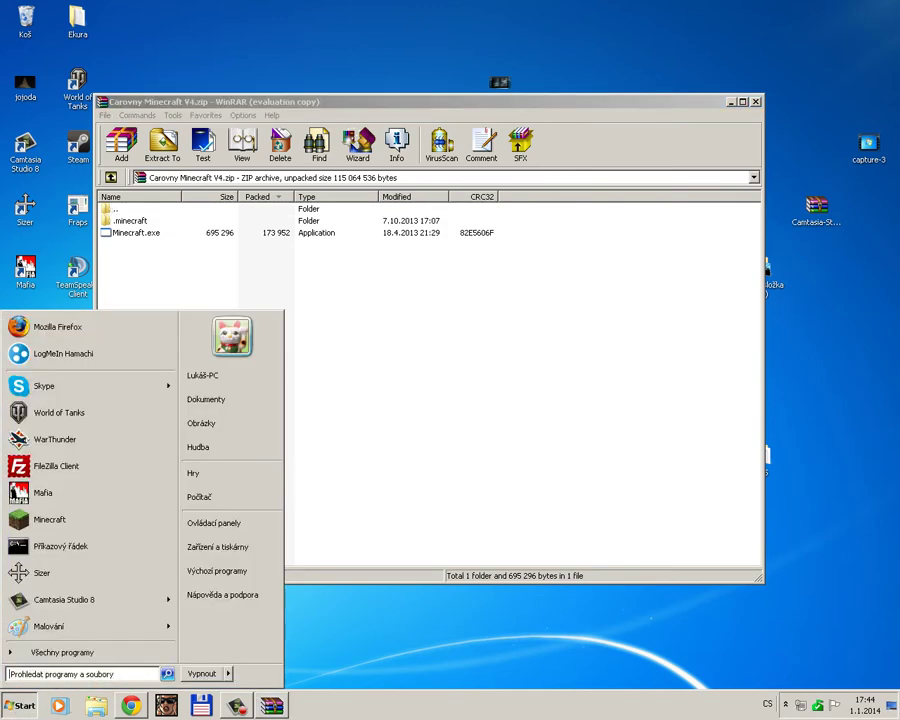
type("%app")
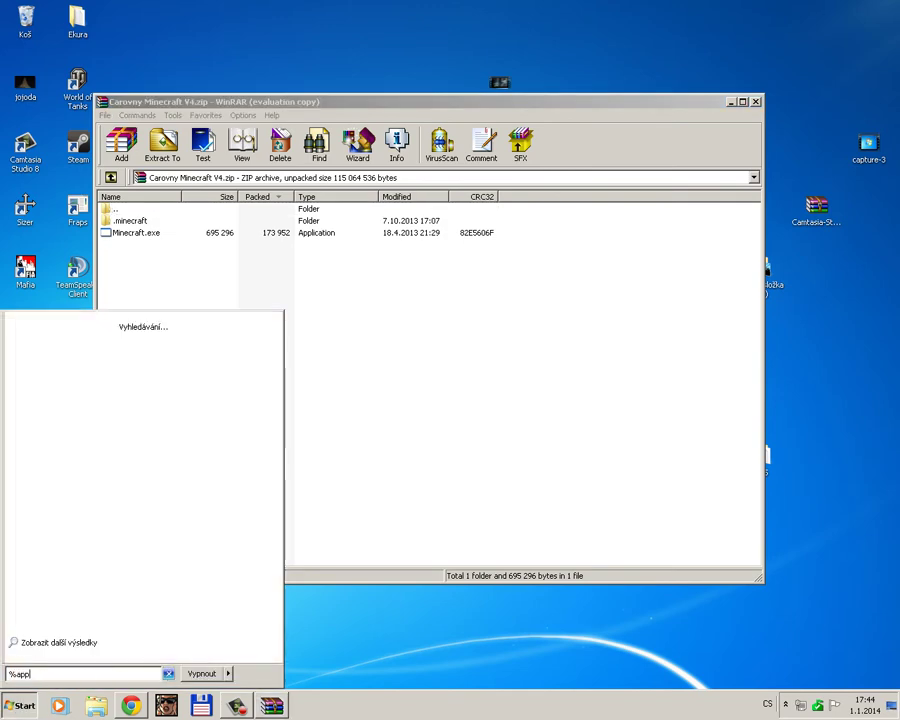
type("data%")
key("Return")
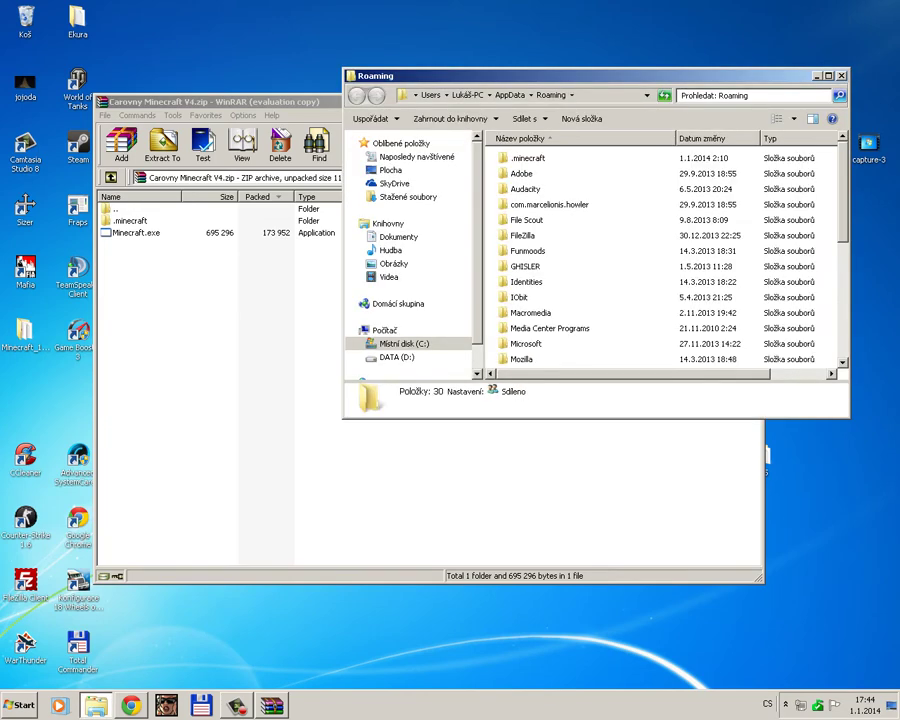
left_click(528, 158)
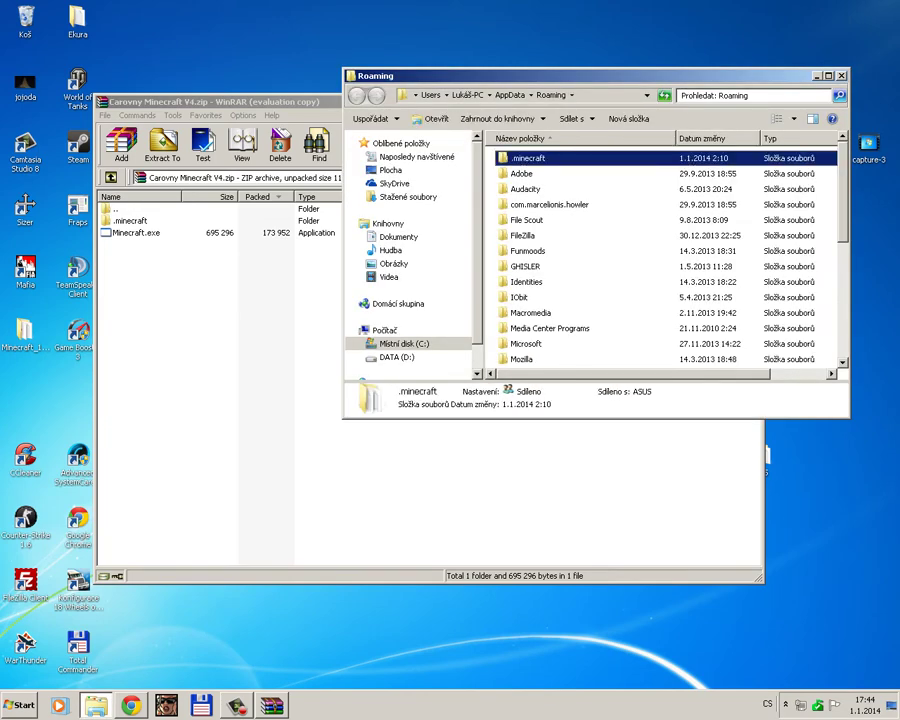
left_click_drag(528, 158, 816, 520)
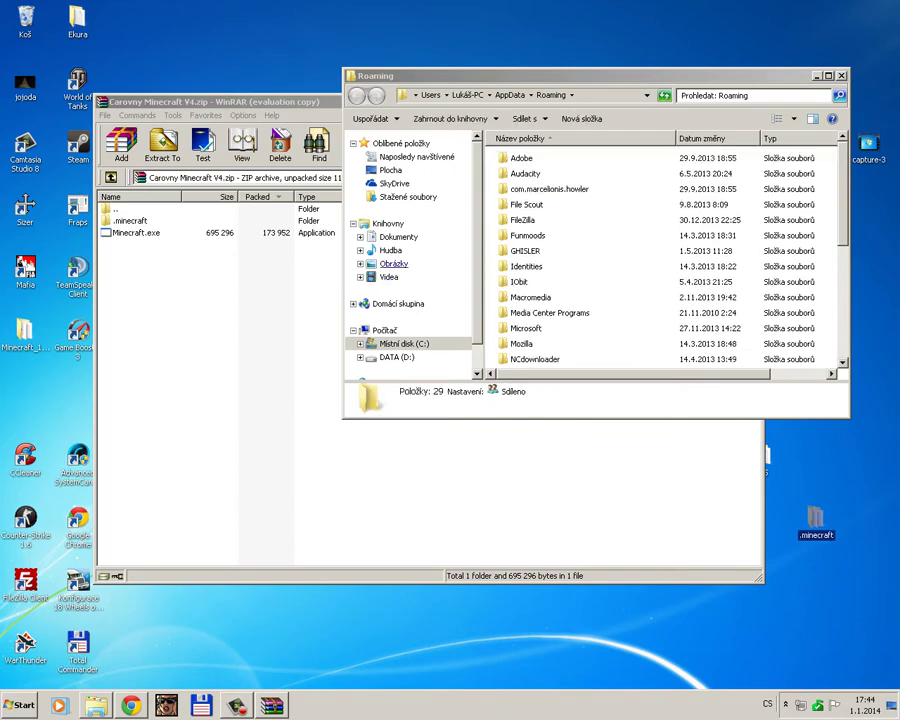
Extract the .minecraft folder from the archive into the Roaming folder and open the extracted folder.
left_click(130, 220)
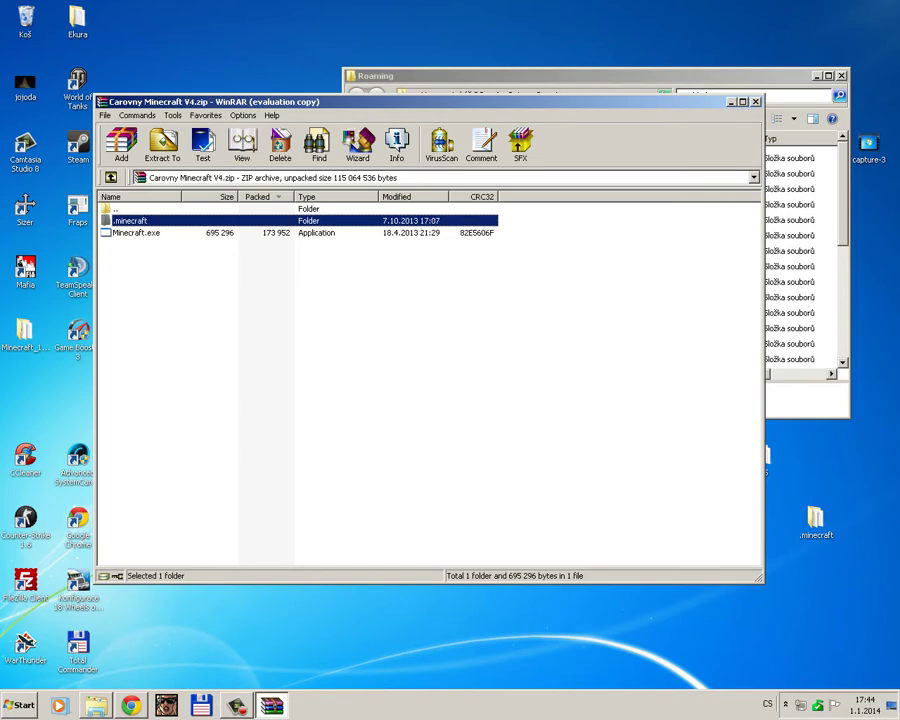
left_click_drag(420, 76, 486, 70)
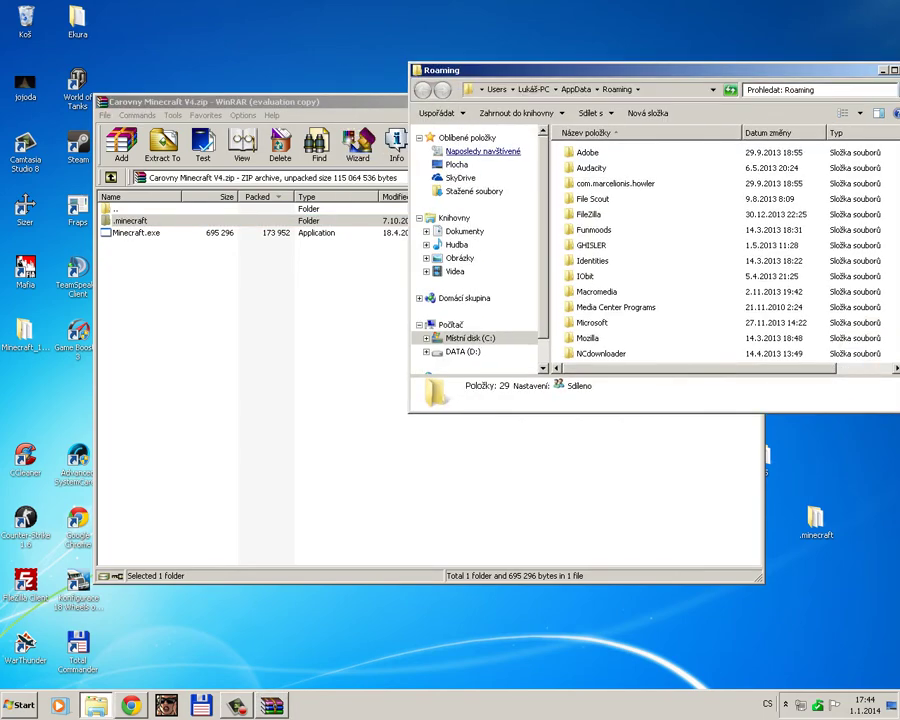
left_click_drag(300, 101, 354, 250)
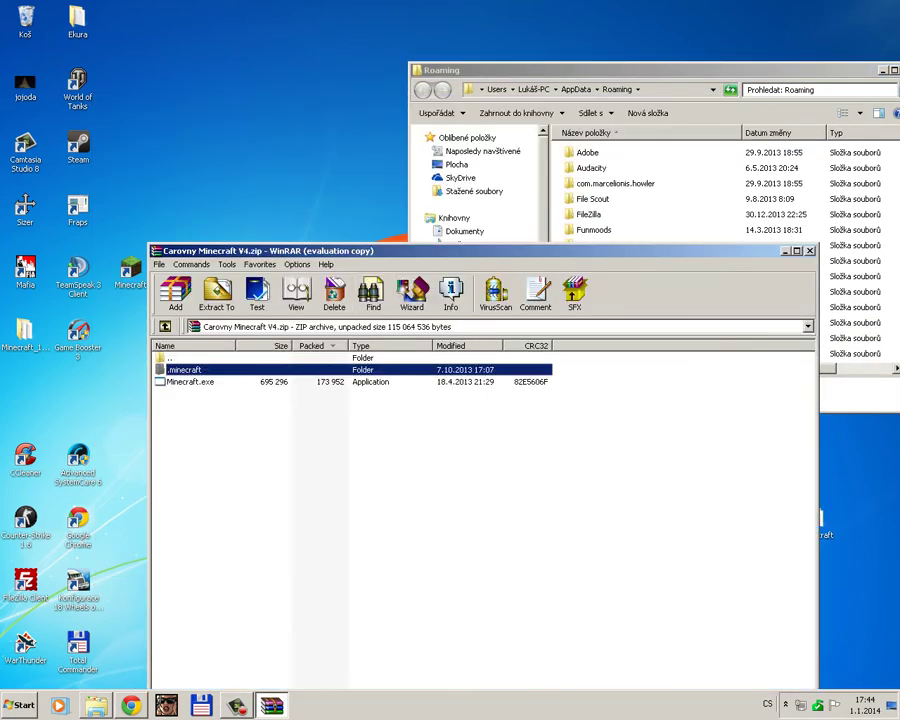
left_click_drag(184, 369, 640, 200)
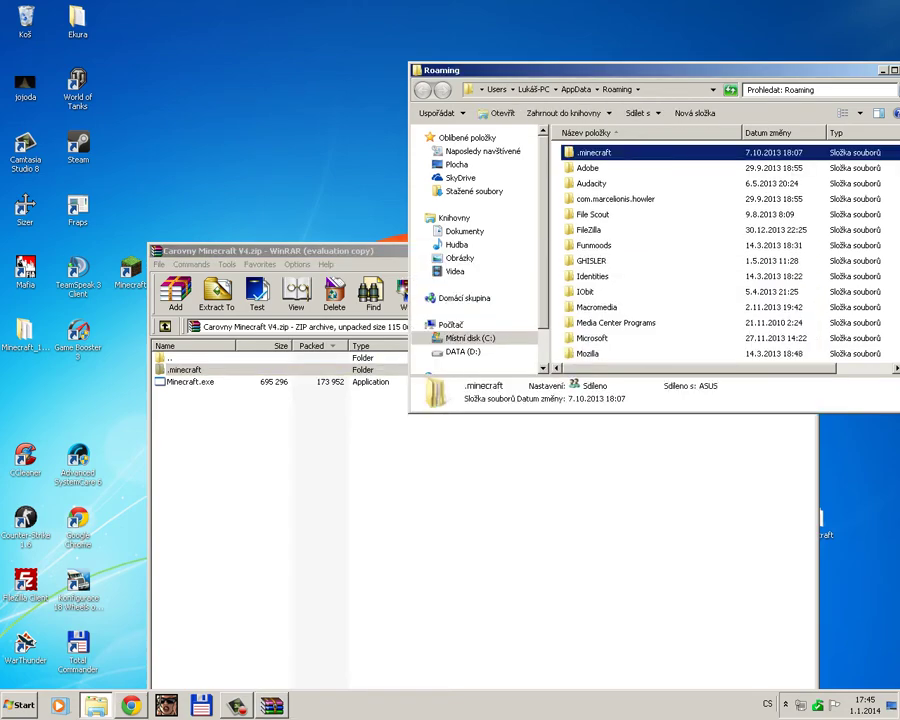
double_click(587, 152)
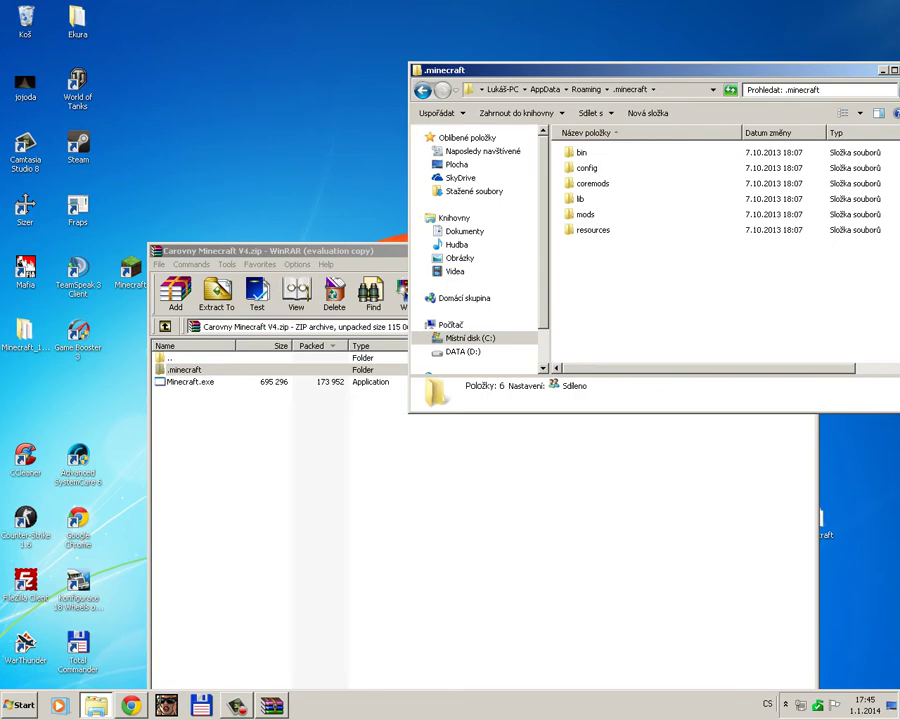
Extract Minecraft.exe from the archive into the .minecraft folder and close WinRAR.
left_click(190, 382)
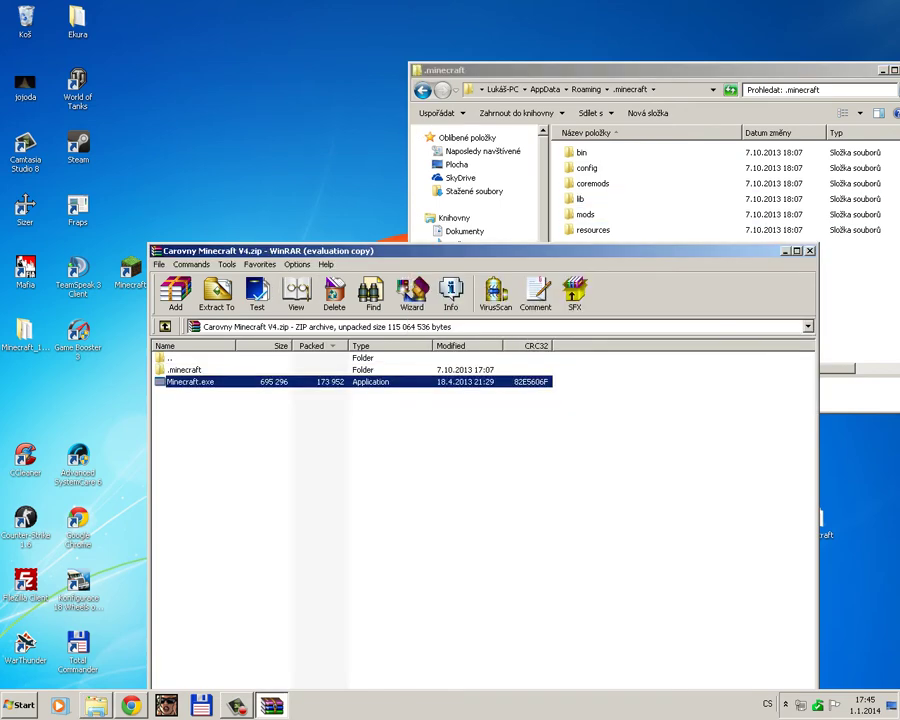
left_click_drag(190, 382, 660, 200)
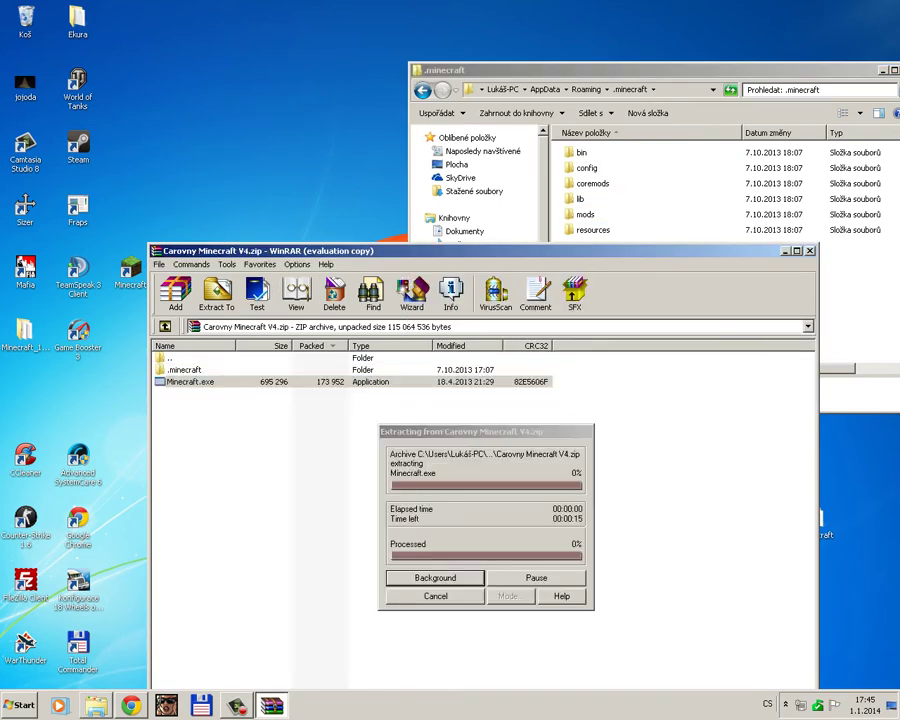
left_click(360, 251)
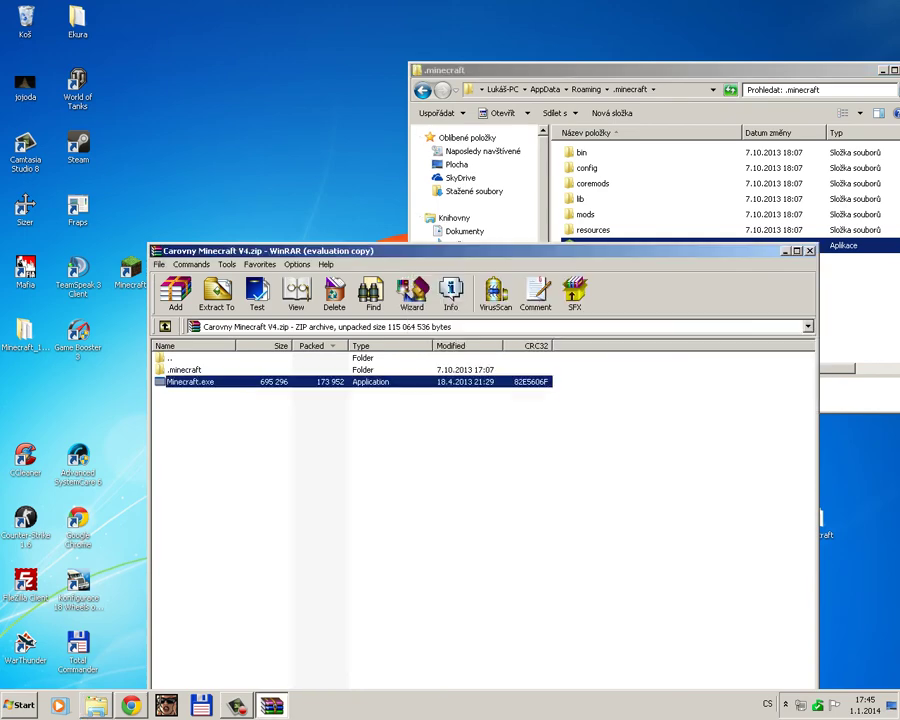
key("alt+F4")
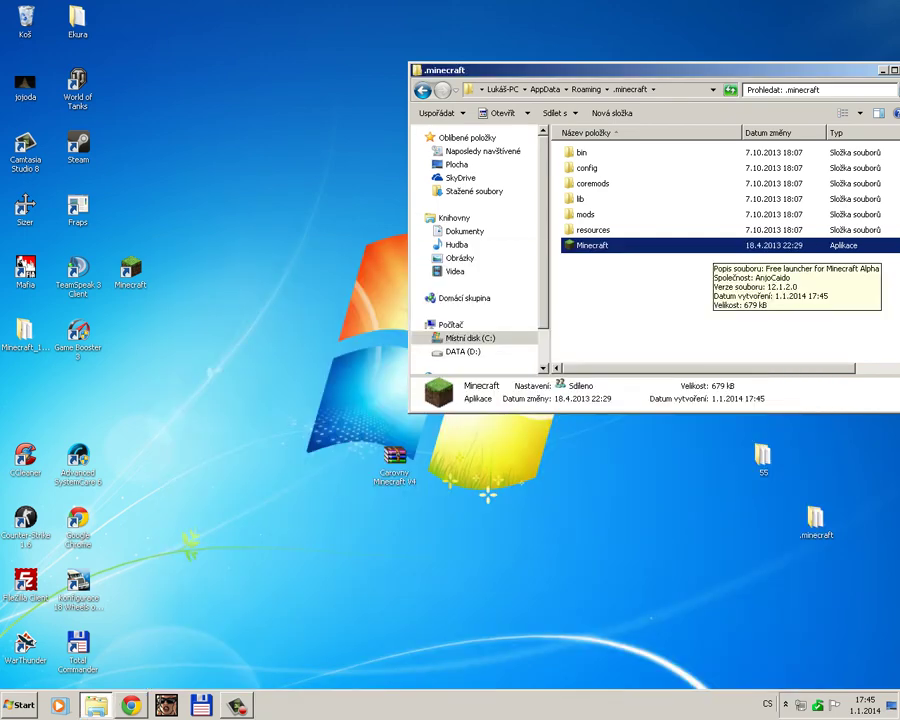
Launch the Minecraft application from the .minecraft folder, enter the player's username and enter the game.
left_click_drag(660, 70, 574, 57)
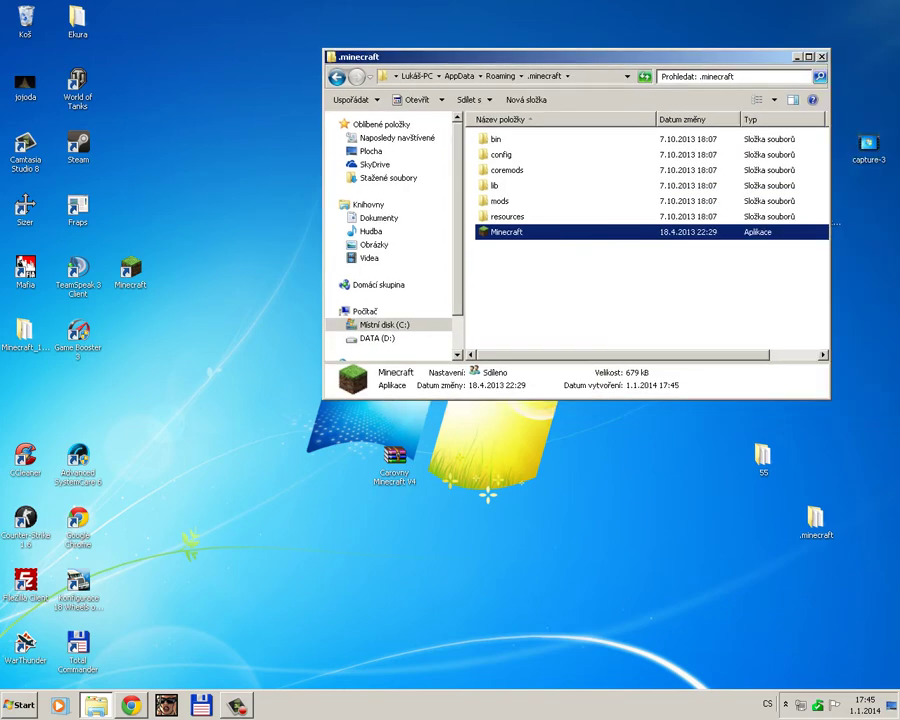
key("Escape")
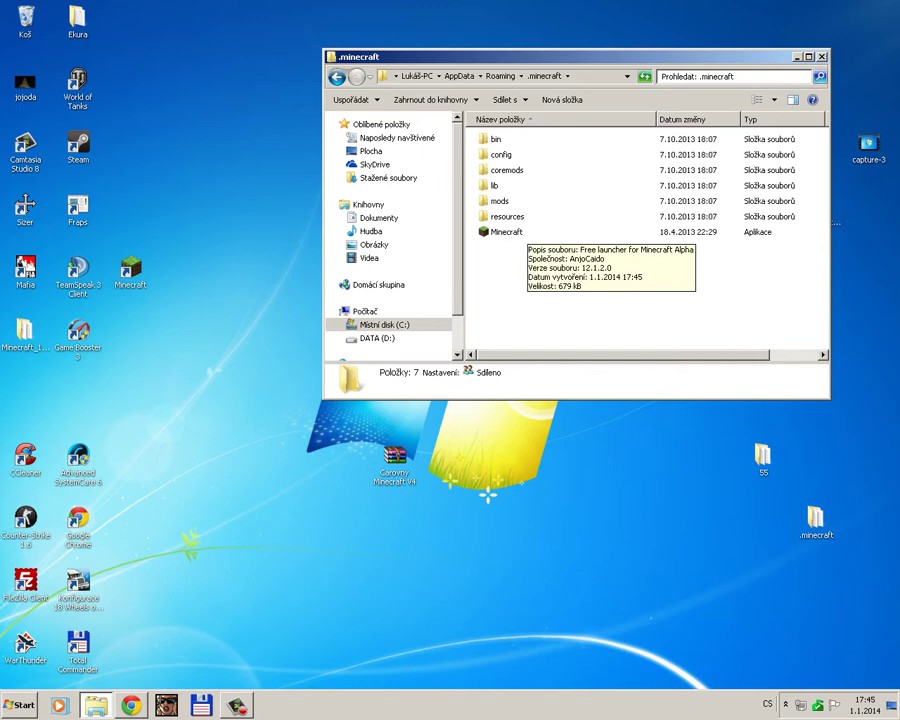
left_click(527, 231)
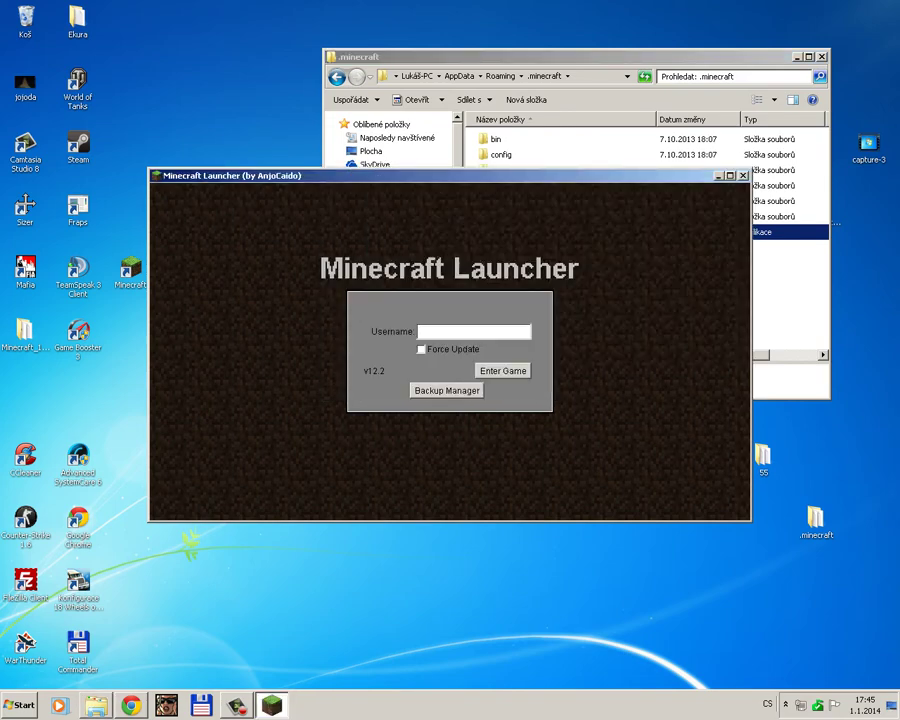
type("lukas146")
key("Return")
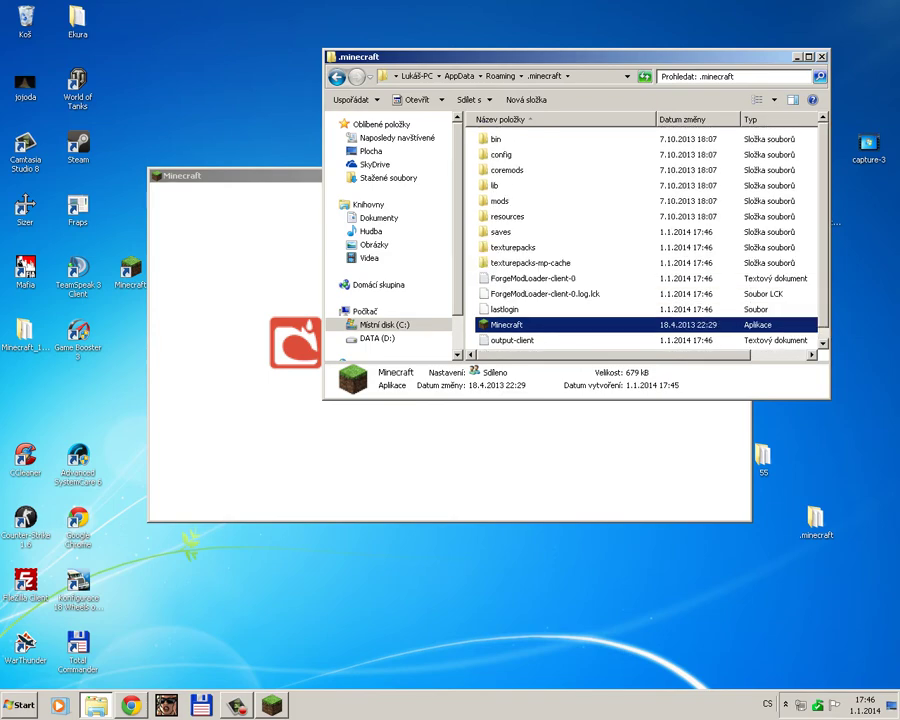
Look inside the new saves folder in .minecraft, and return to the parent folder.
double_click(501, 232)
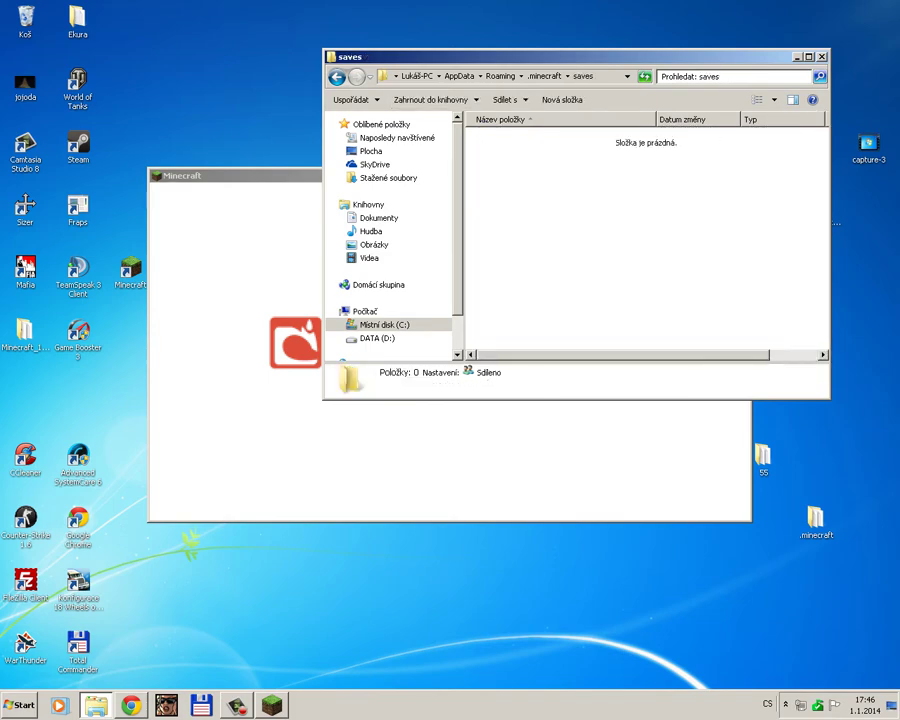
key("BackSpace")
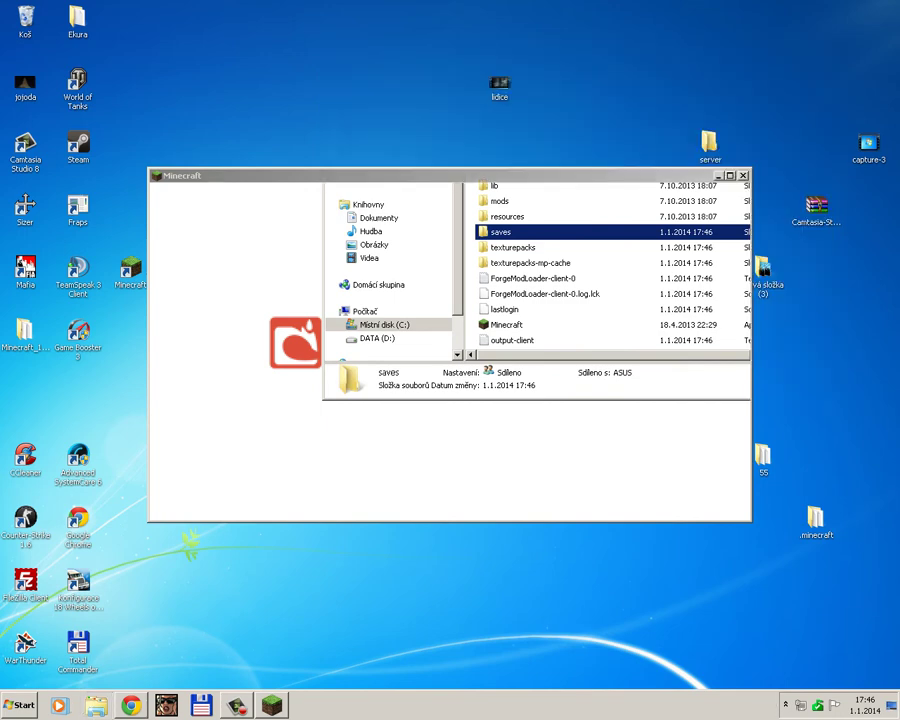
left_click(236, 705)
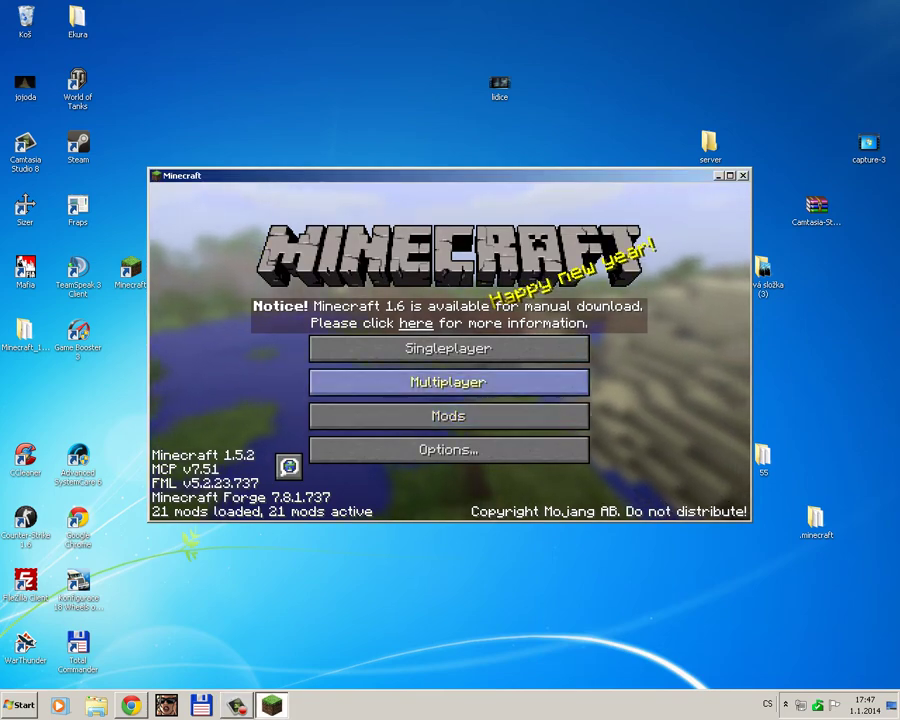
View the Multiplayer and Singleplayer screens in turn, returning to the Minecraft main menu after each.
left_click(448, 382)
left_click(613, 494)
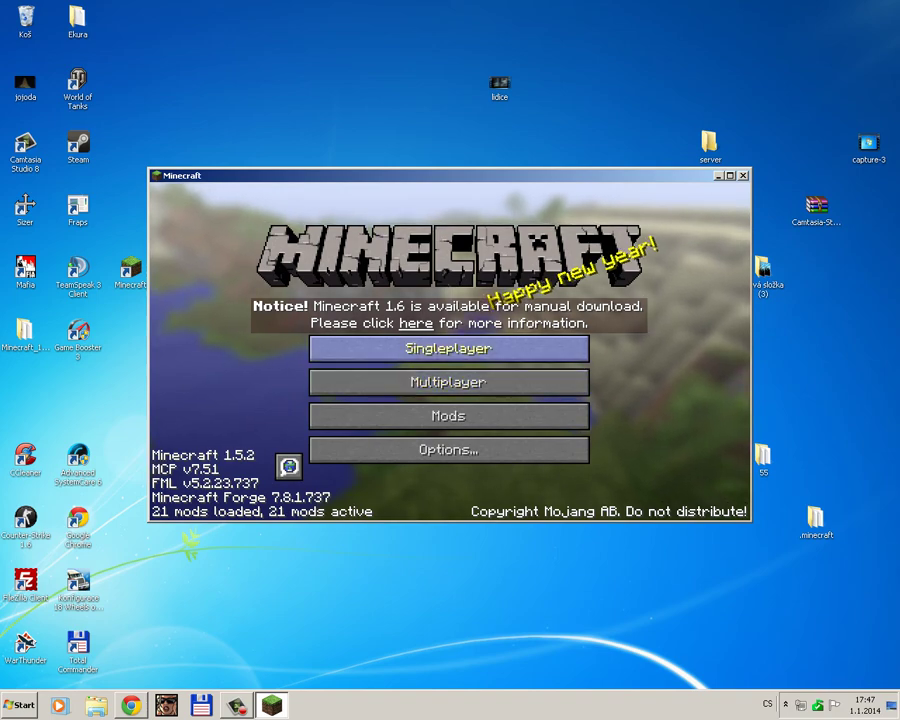
left_click(448, 348)
left_click(614, 494)
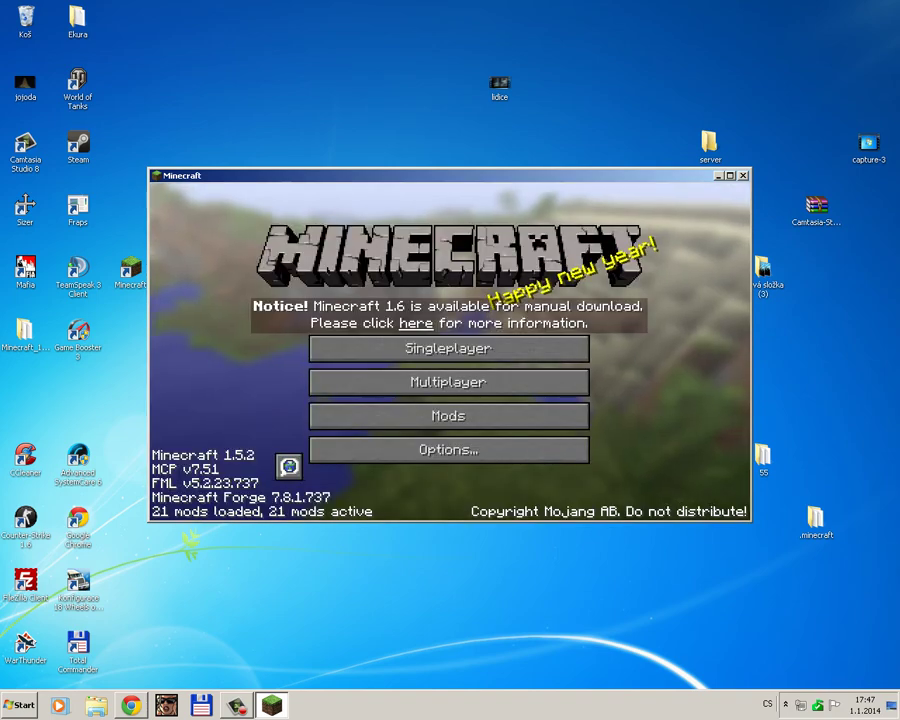
Open the Mod List and examine the installed mods through to the end of the list.
left_click(448, 415)
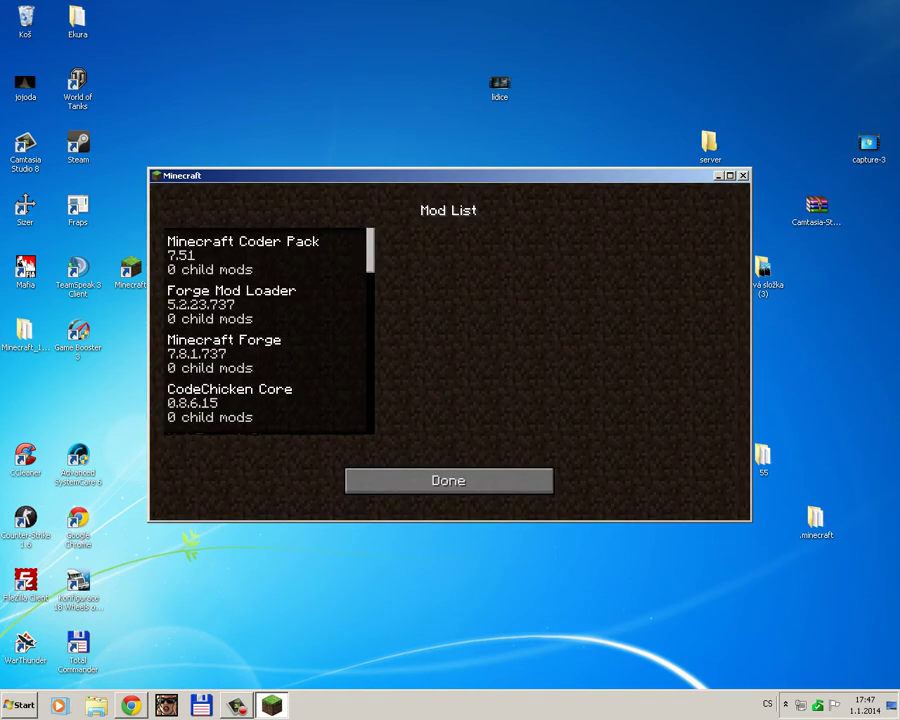
scroll(269, 330, "down", 5)
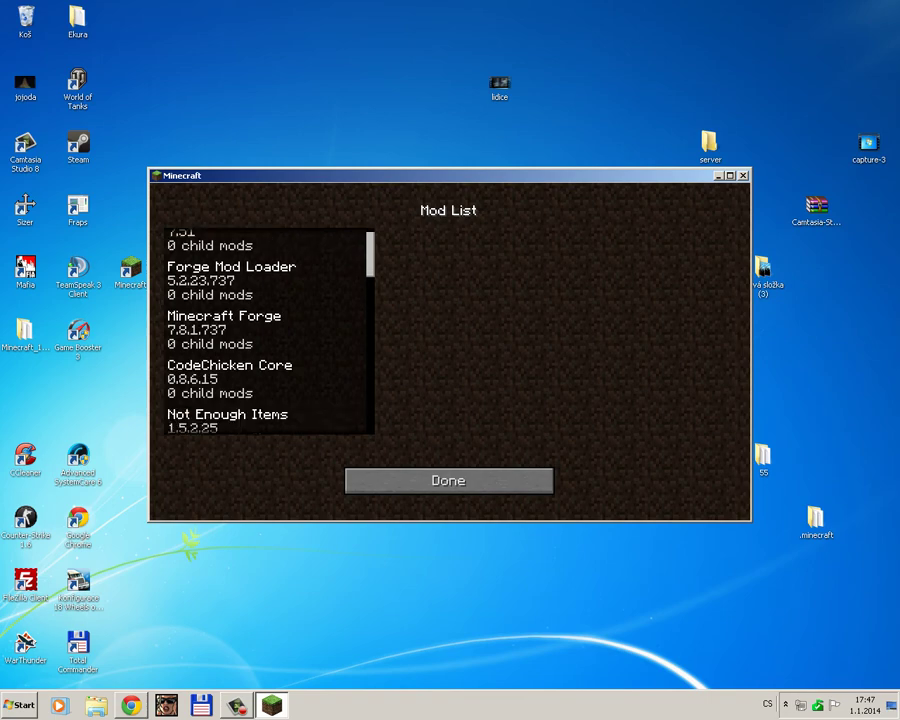
scroll(269, 330, "down", 4)
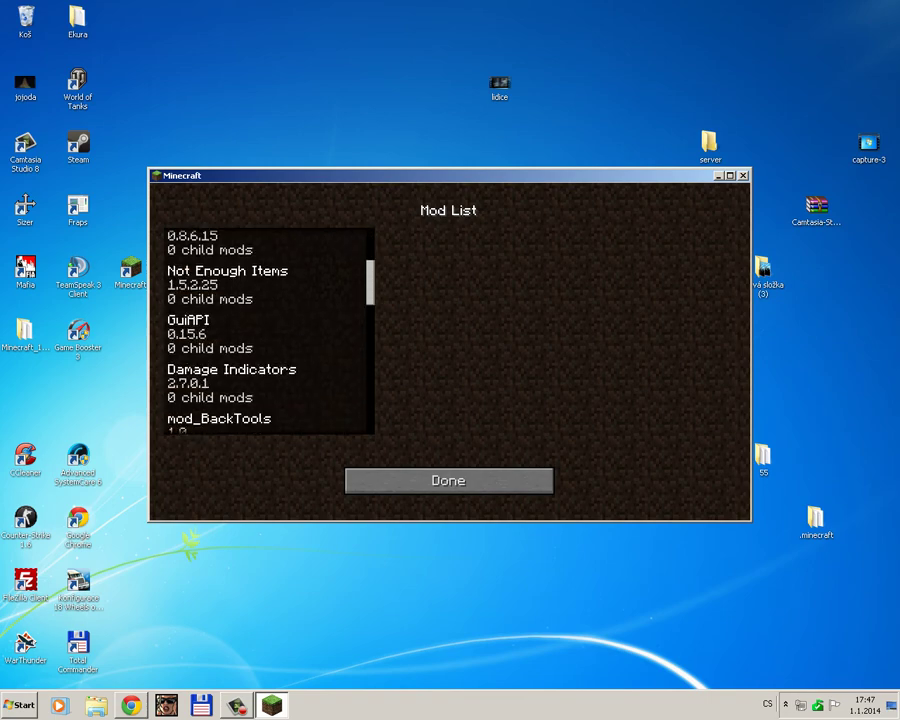
scroll(269, 330, "down", 6)
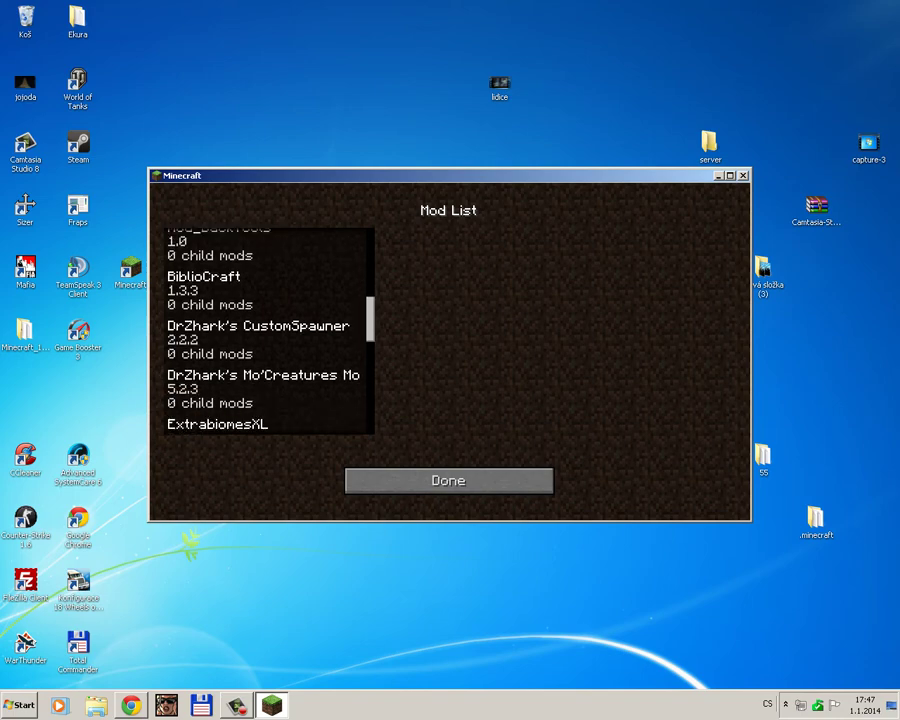
scroll(269, 330, "down", 3)
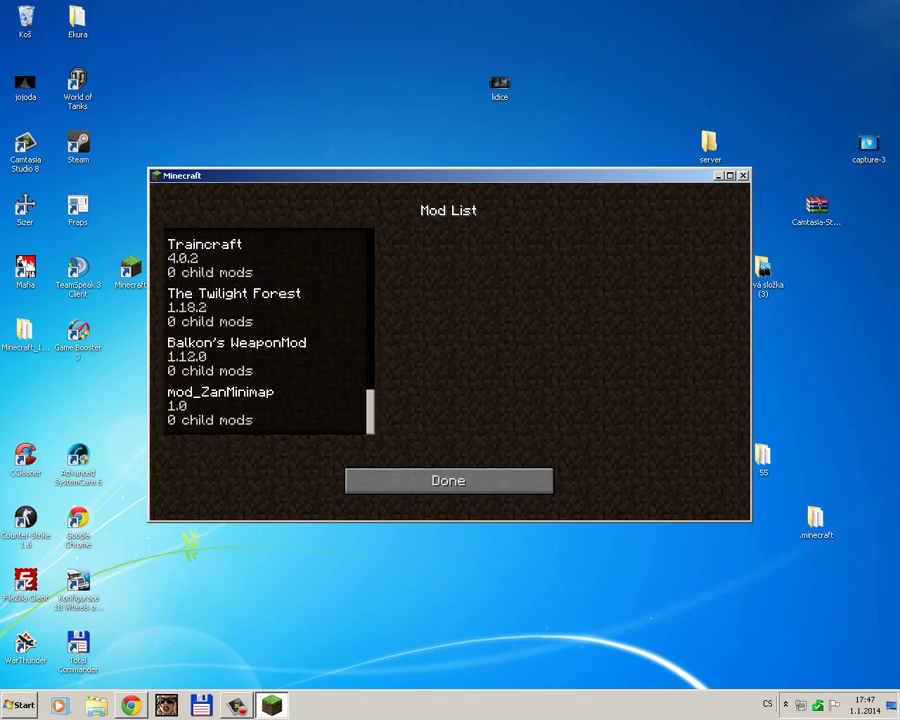
Leave the Mod List and start setting up a new singleplayer world with the game mode Creative.
left_click(448, 480)
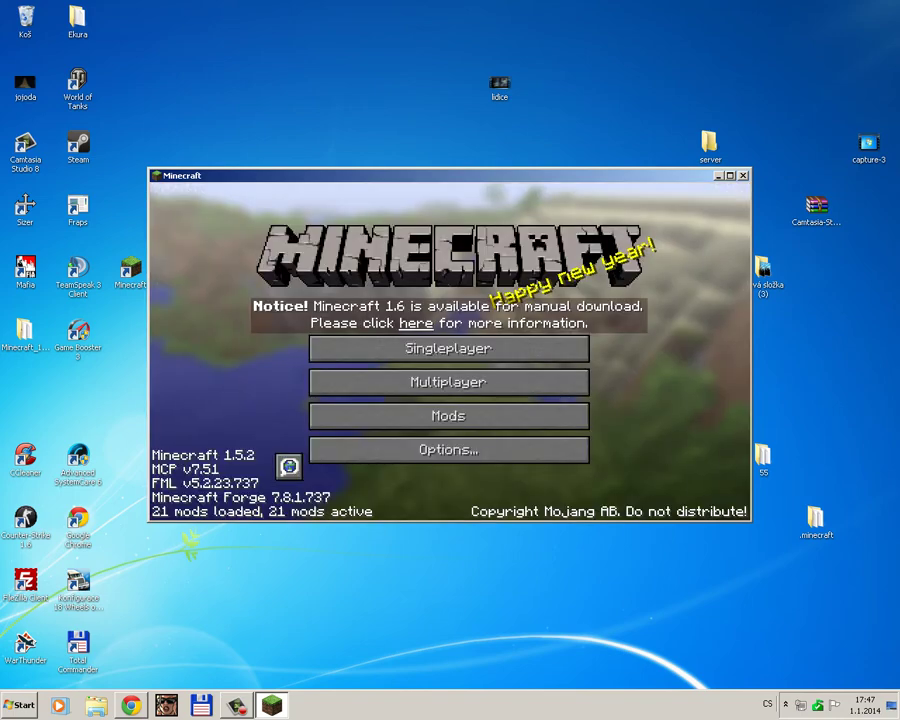
left_click(448, 346)
left_click(560, 460)
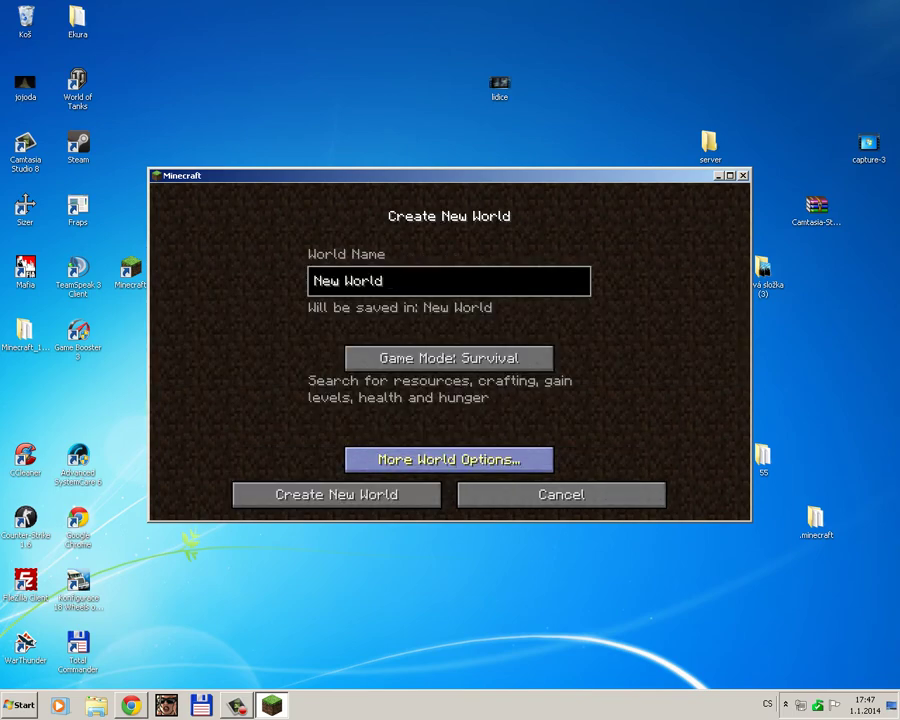
left_click(449, 358)
left_click(449, 358)
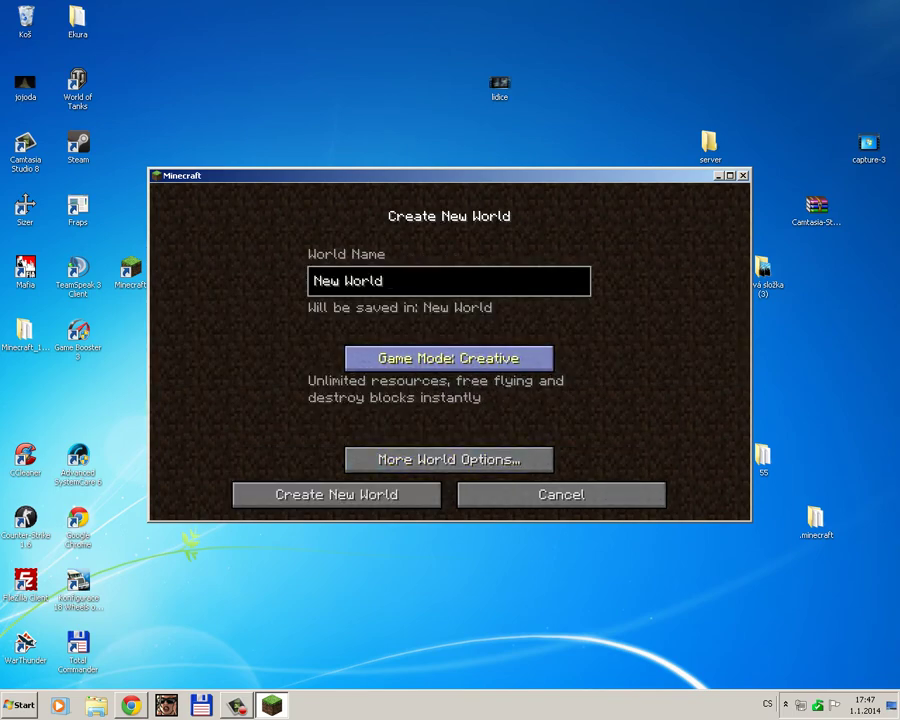
Cycle the world type back to Default, toggle the Bonus Chest option and create the new world.
left_click(449, 459)
left_click(561, 337)
left_click(561, 337)
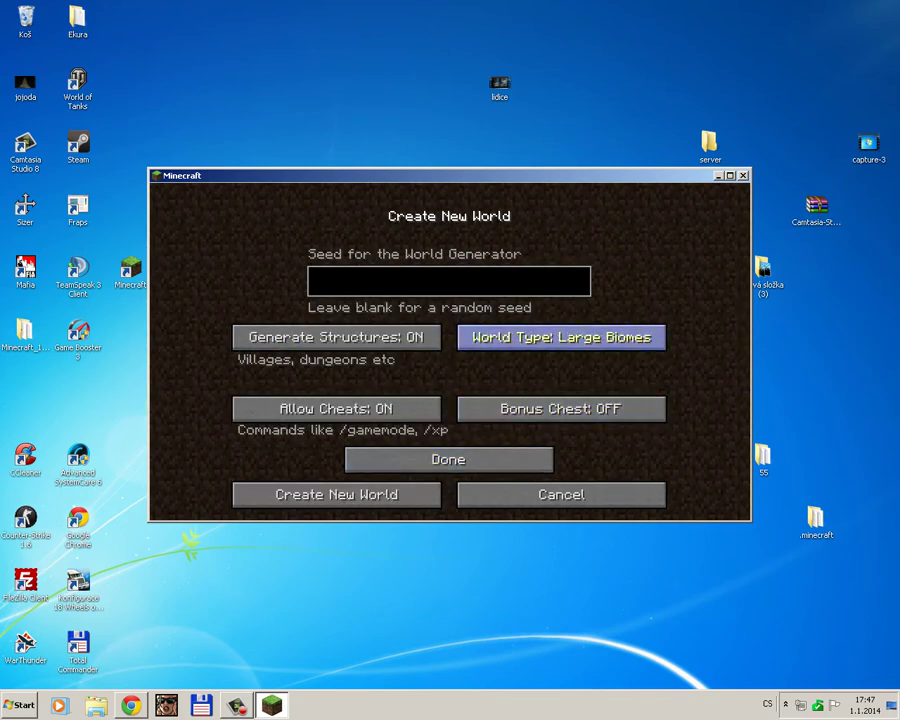
left_click(561, 337)
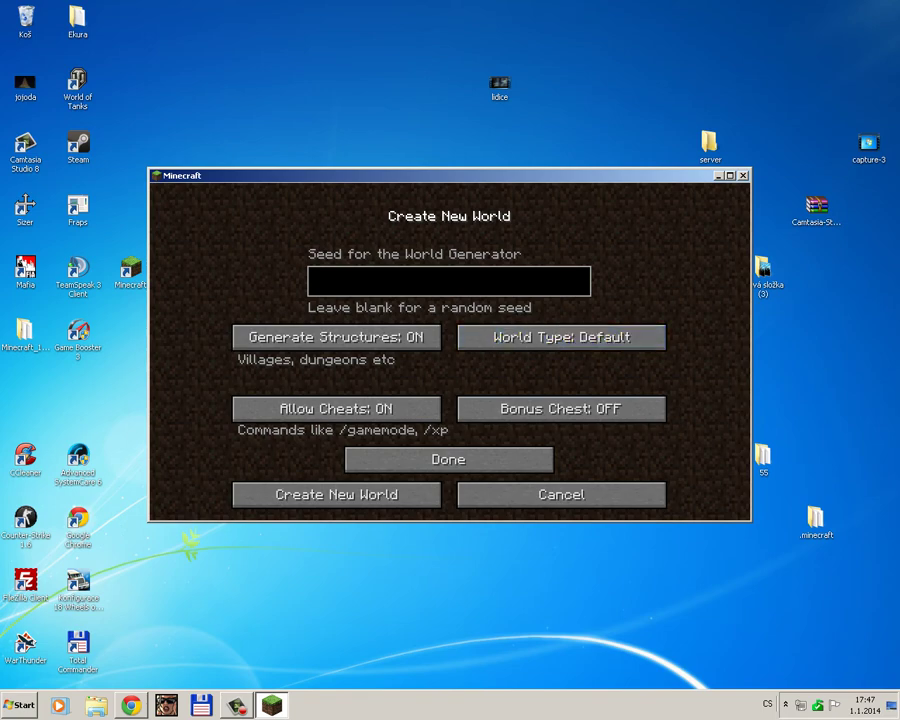
left_click(561, 409)
left_click(449, 459)
left_click(336, 494)
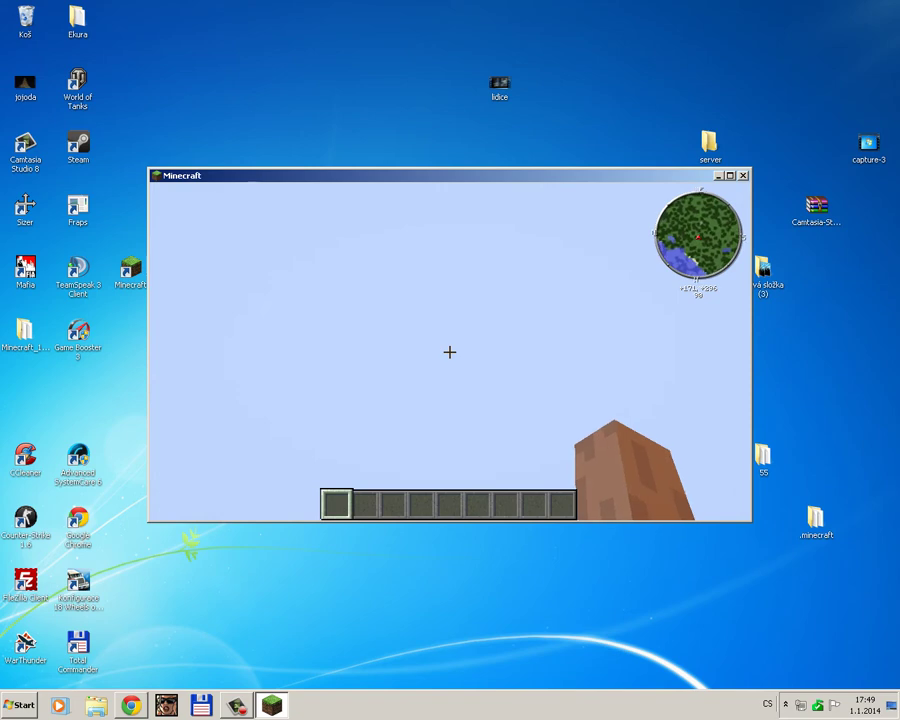
Open the creative inventory in the new world to look through the available blocks and items.
key("e")
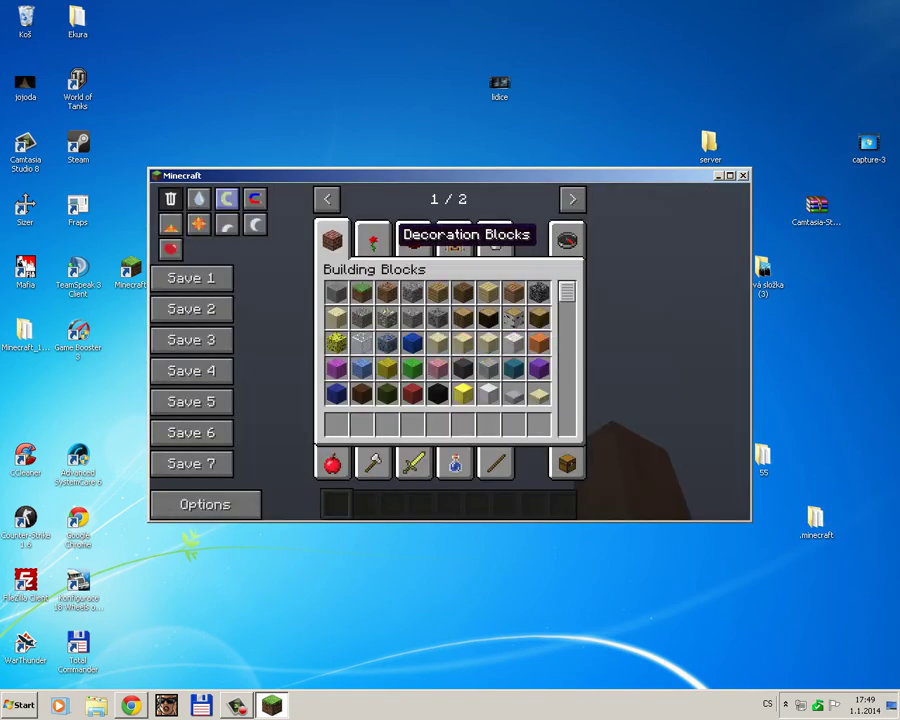